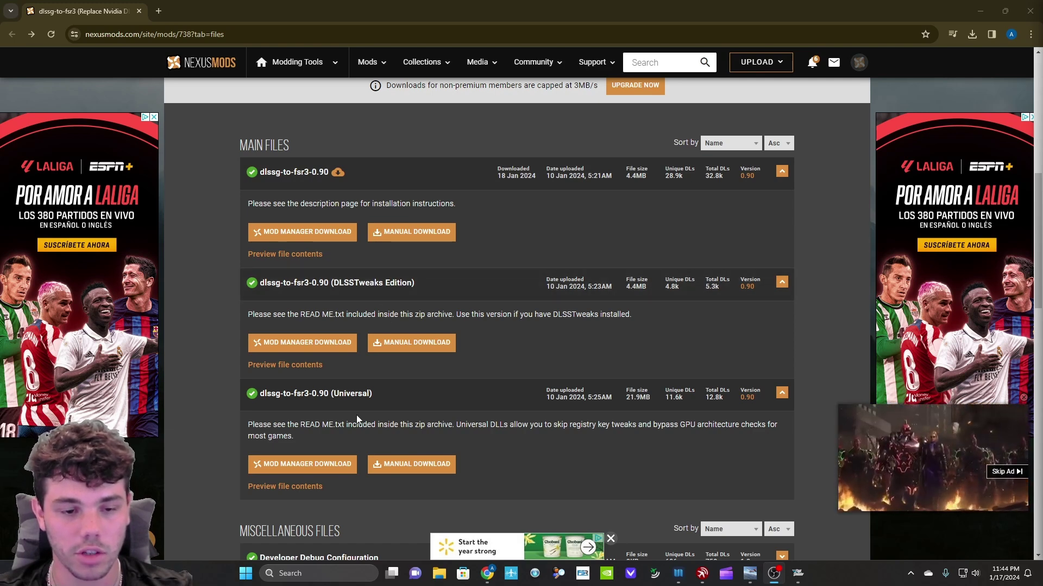
Download the main dlssg-to-fsr3-0.90 file manually using the free slow download option
left_click(389, 234)
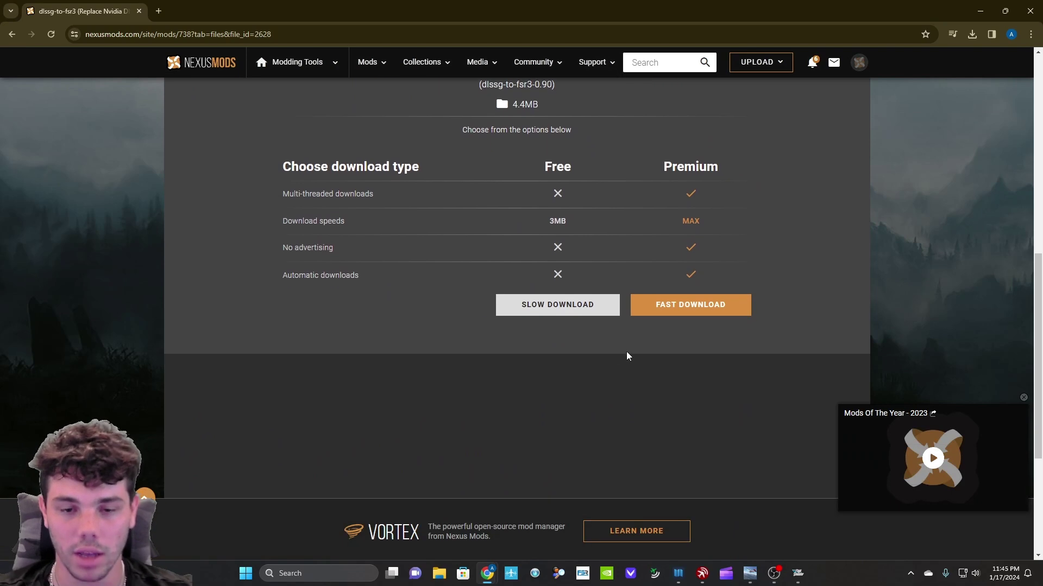
scroll(626, 351, "up", 3)
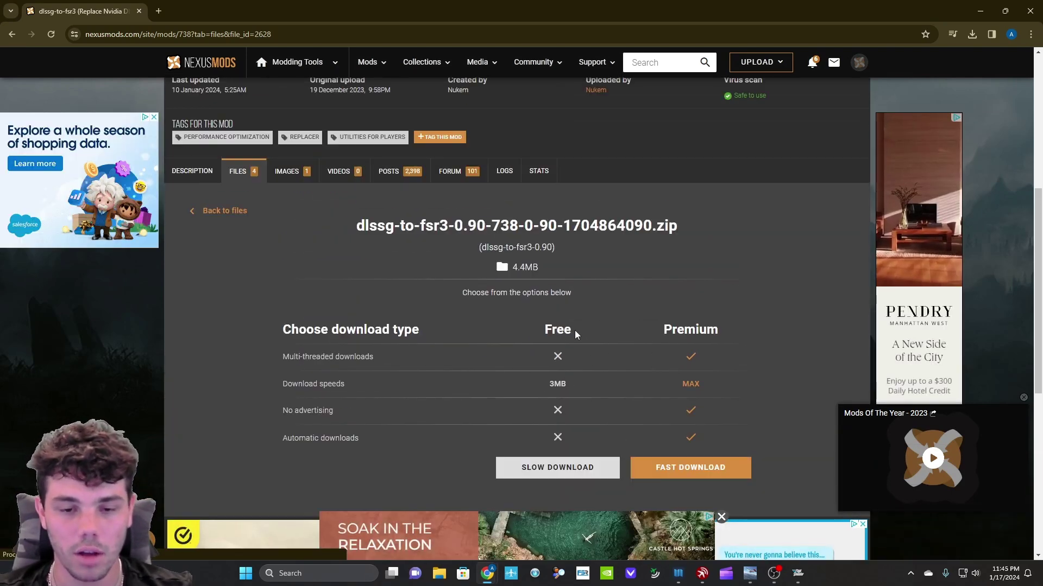
left_click(558, 467)
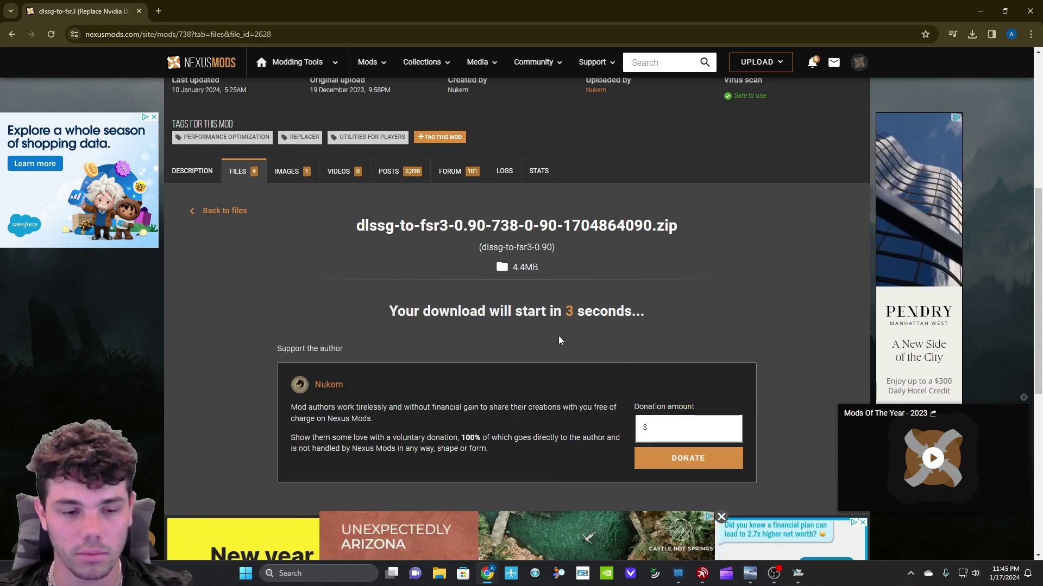
Open the downloaded dlssg-to-fsr3 archive and select dlssg_to_fsr3_amd_is_better.dll and nvngx.dll together
left_click(975, 34)
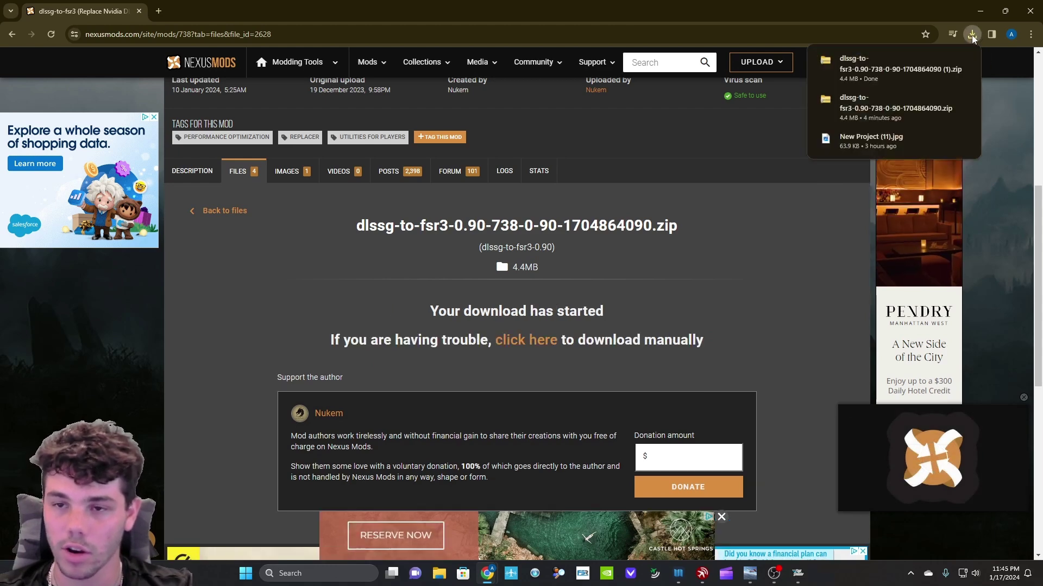
left_click(907, 63)
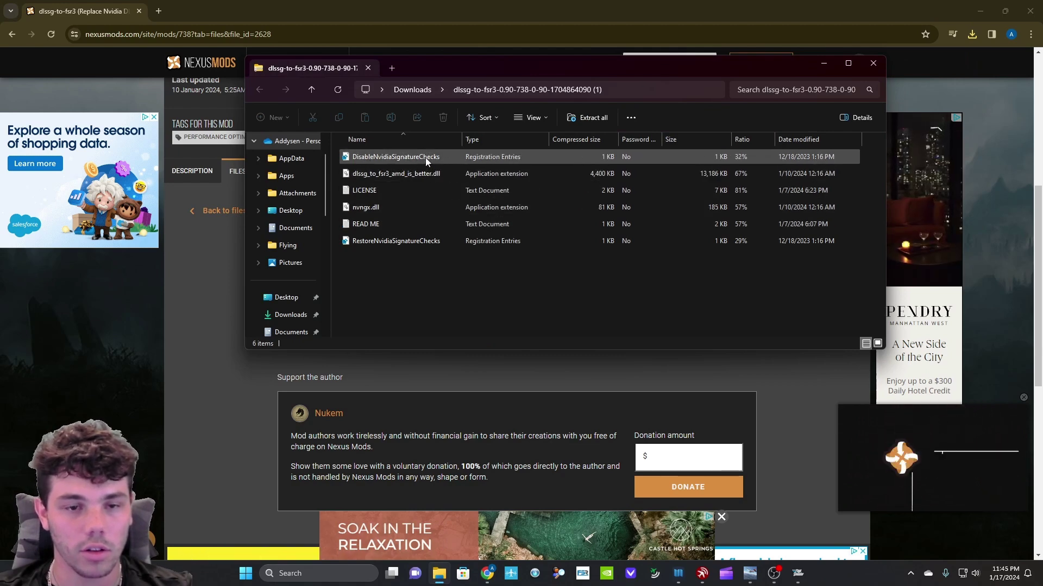
left_click(409, 158)
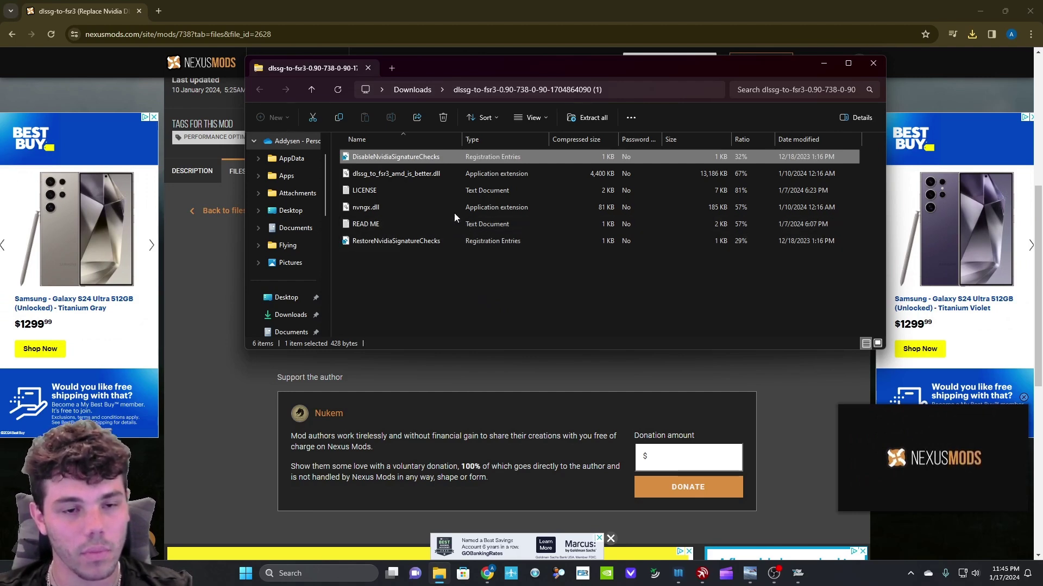
left_click(416, 174)
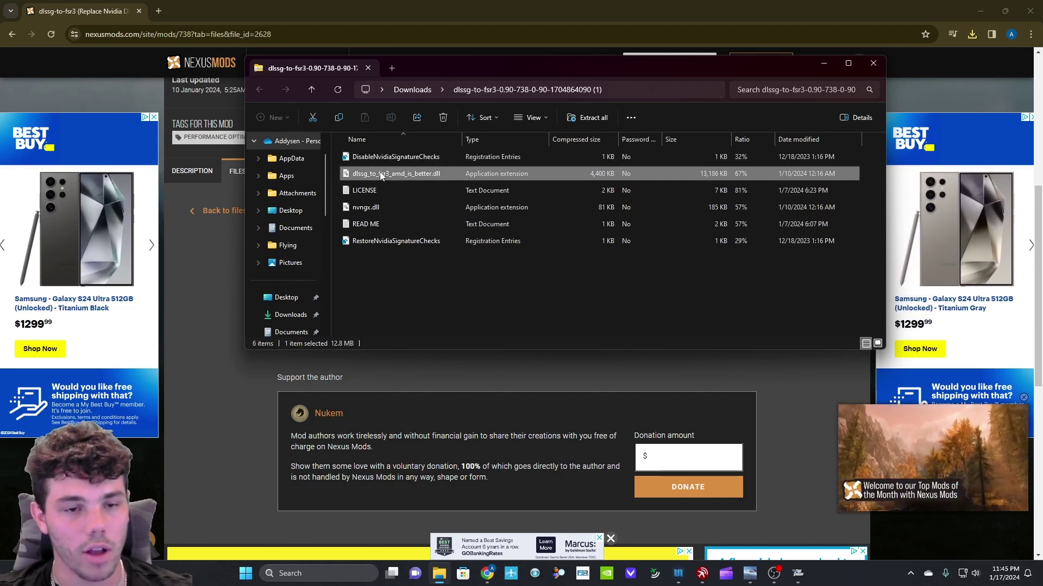
left_click(384, 210, "ctrl")
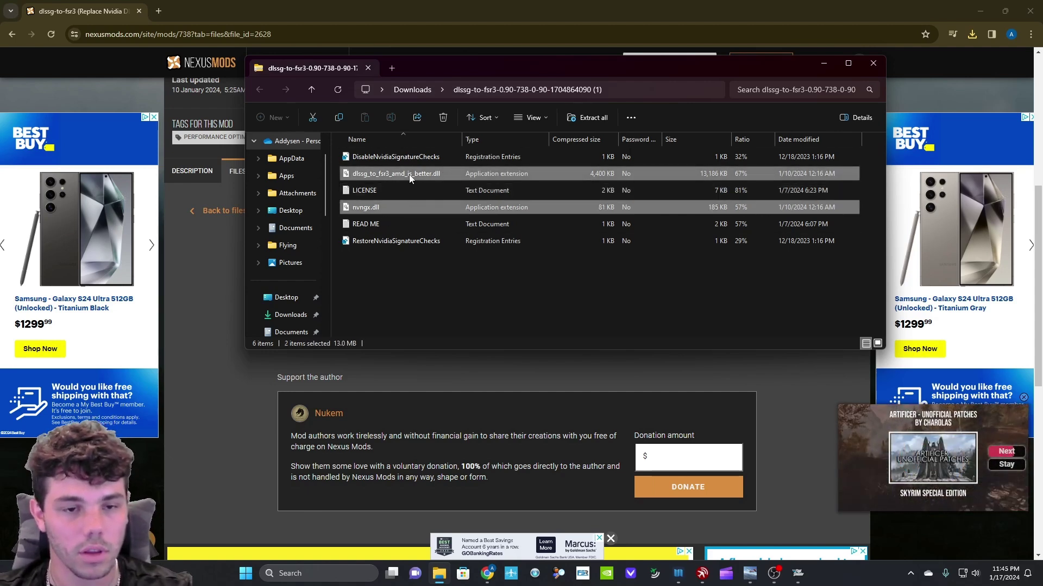
Open a second File Explorer window below the archive and go through the Community folder up to the Microsoft Flight Simulator folder
right_click(445, 581)
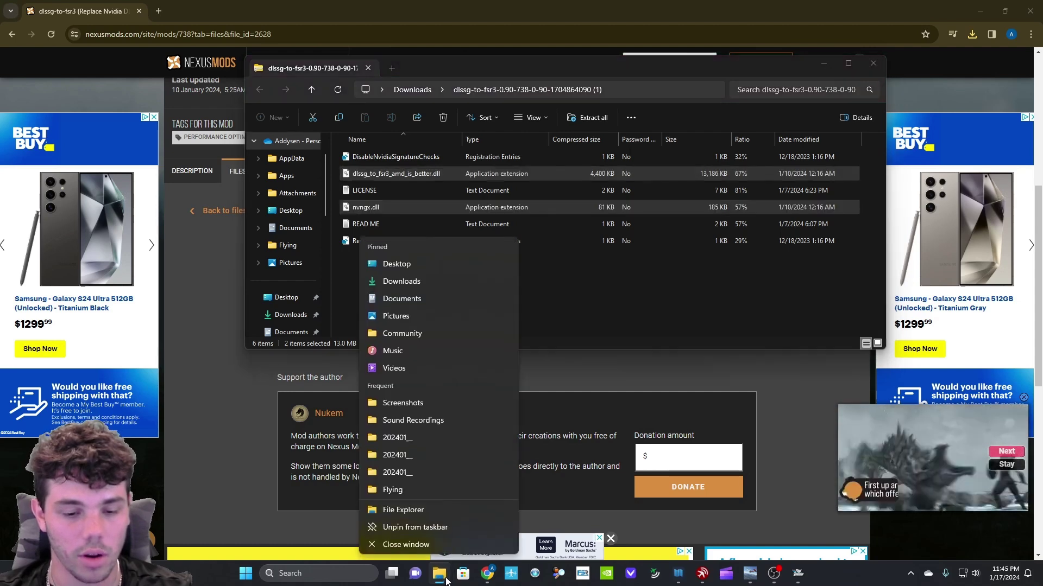
left_click(467, 393)
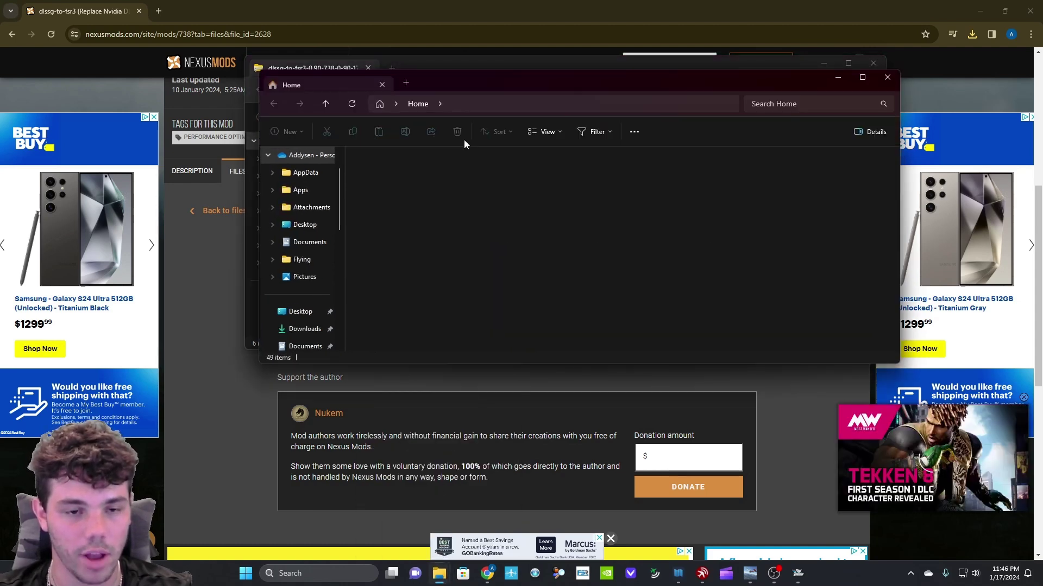
left_click_drag(477, 80, 462, 244)
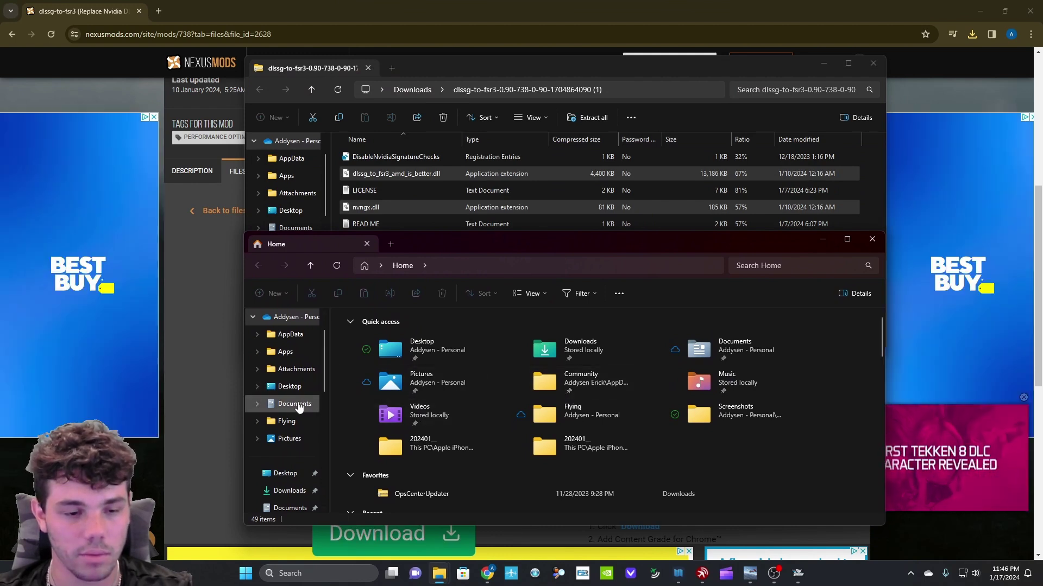
scroll(304, 389, "up", 1)
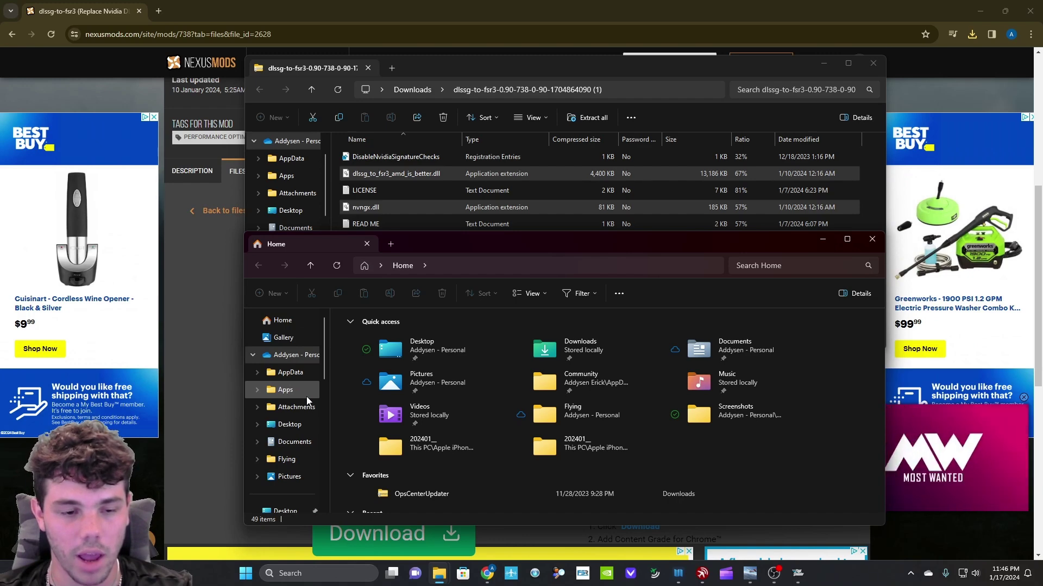
scroll(306, 402, "down", 3)
left_click(293, 421)
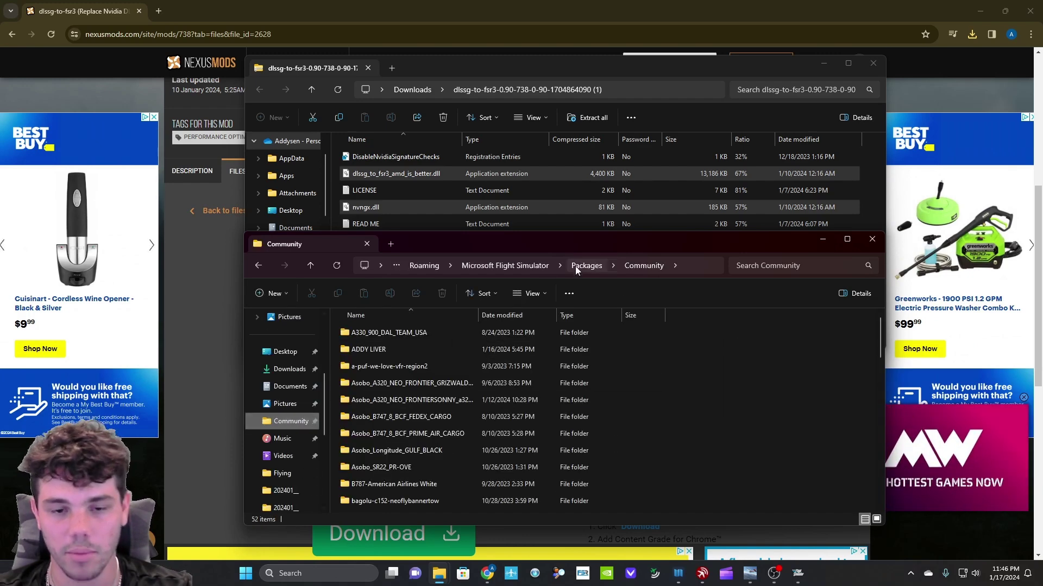
left_click(510, 267)
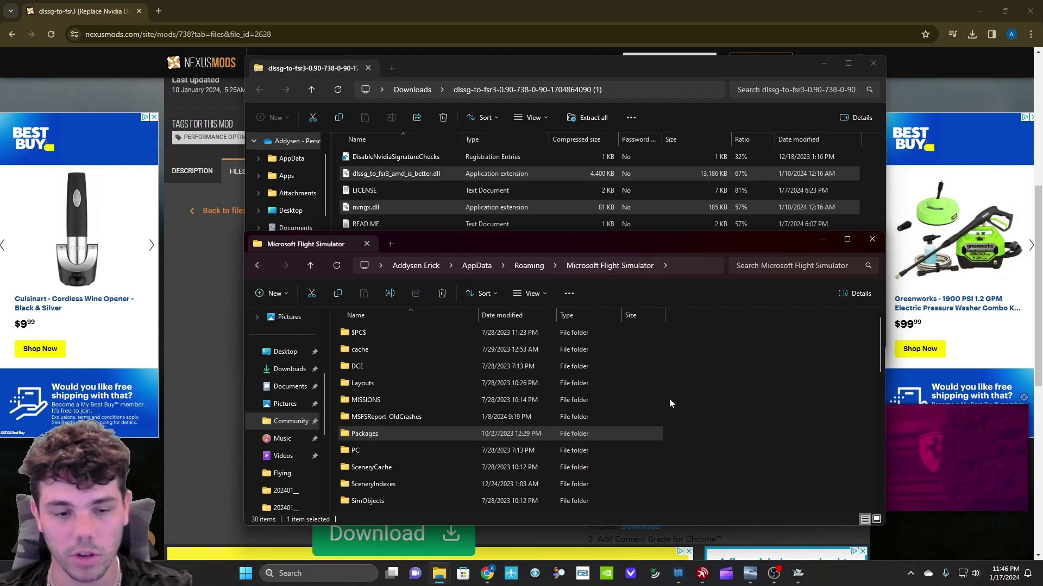
Try to copy the two selected DLL files into the Microsoft Flight Simulator folder, and close the archive window
scroll(674, 381, "down", 1)
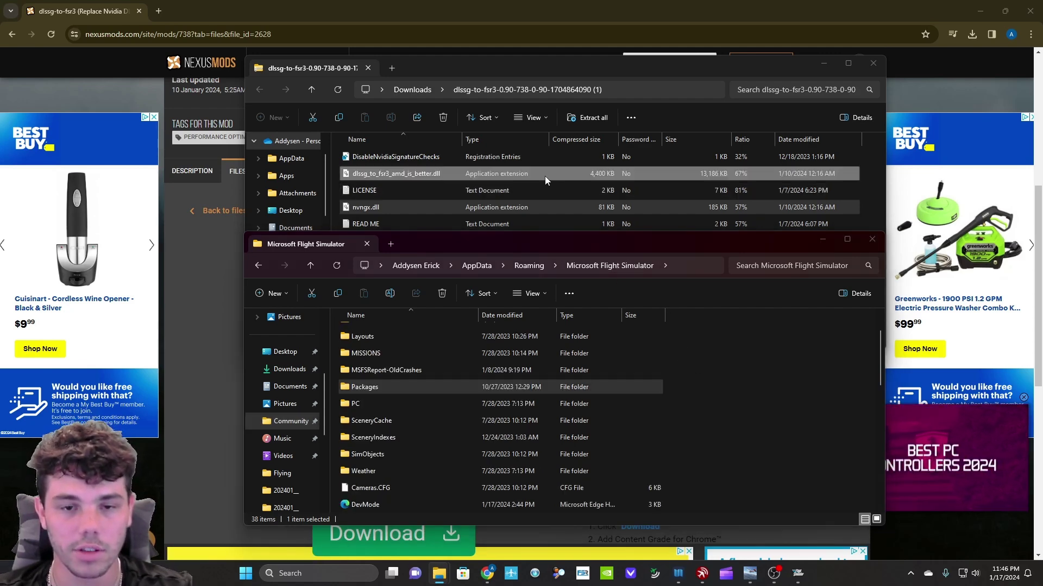
left_click_drag(545, 176, 555, 337)
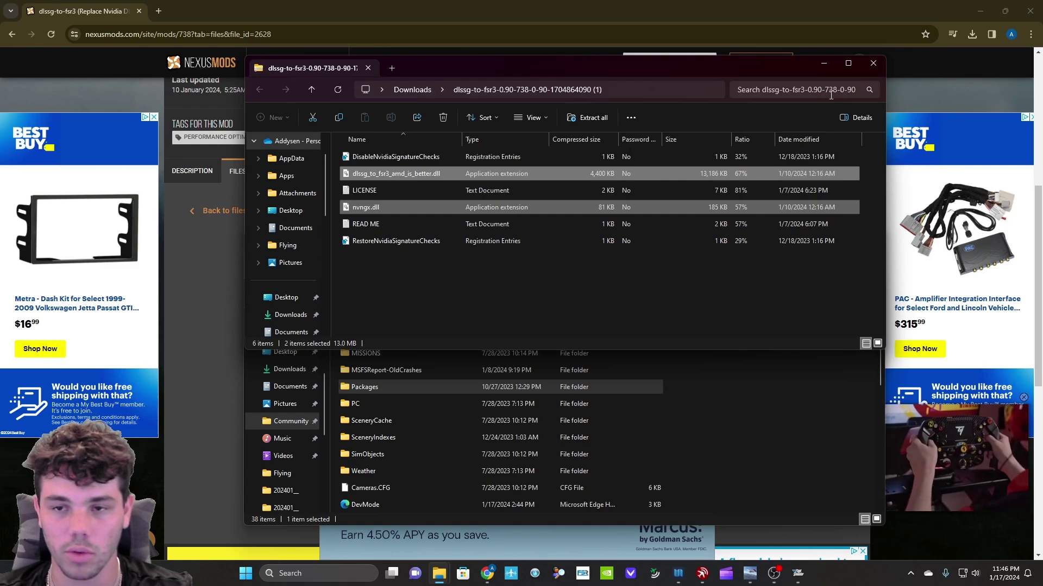
left_click(872, 63)
Check the Microsoft Flight Simulator folder's file list for dlssg_to_fsr3_amd_is_better.dll and nvngx.dll
scroll(553, 386, "down", 5)
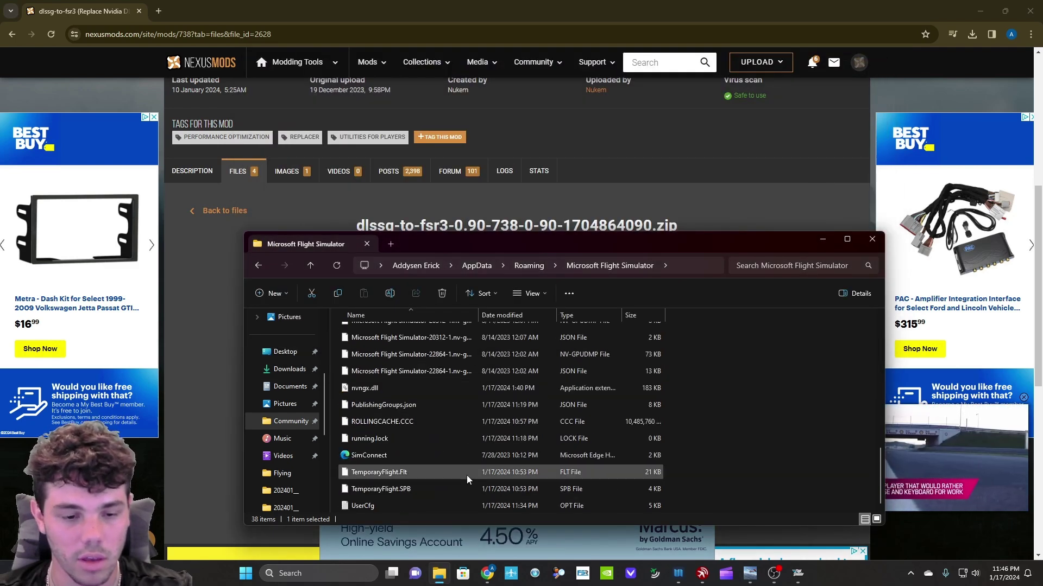
scroll(474, 418, "up", 5)
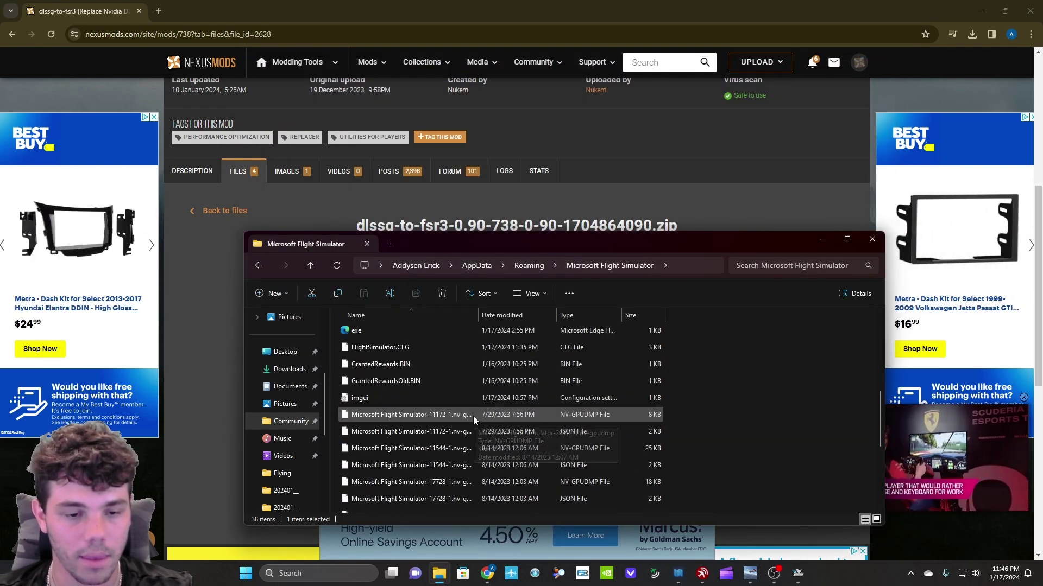
scroll(470, 412, "up", 2)
scroll(462, 412, "down", 2)
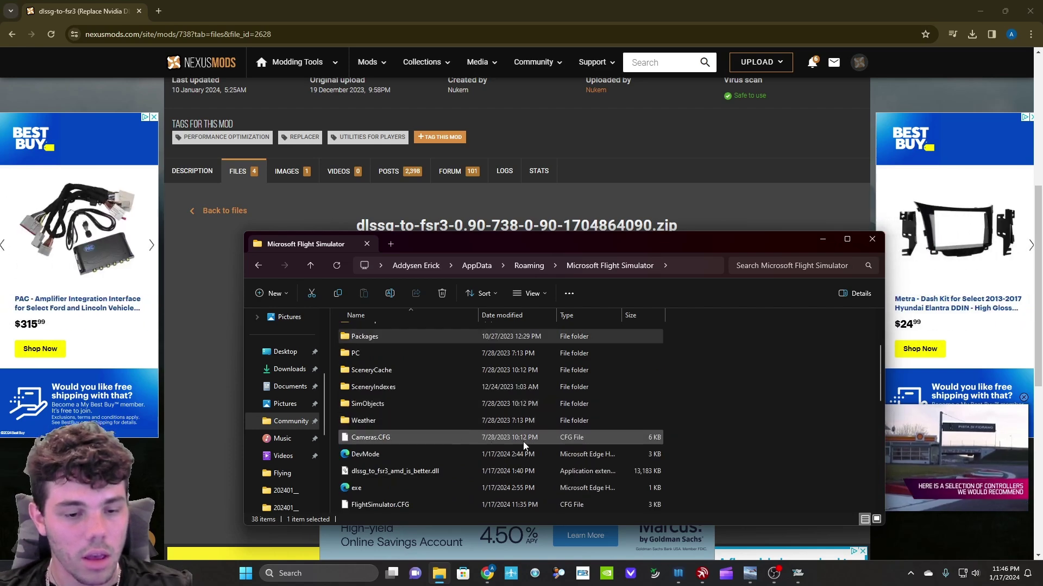
scroll(429, 468, "down", 5)
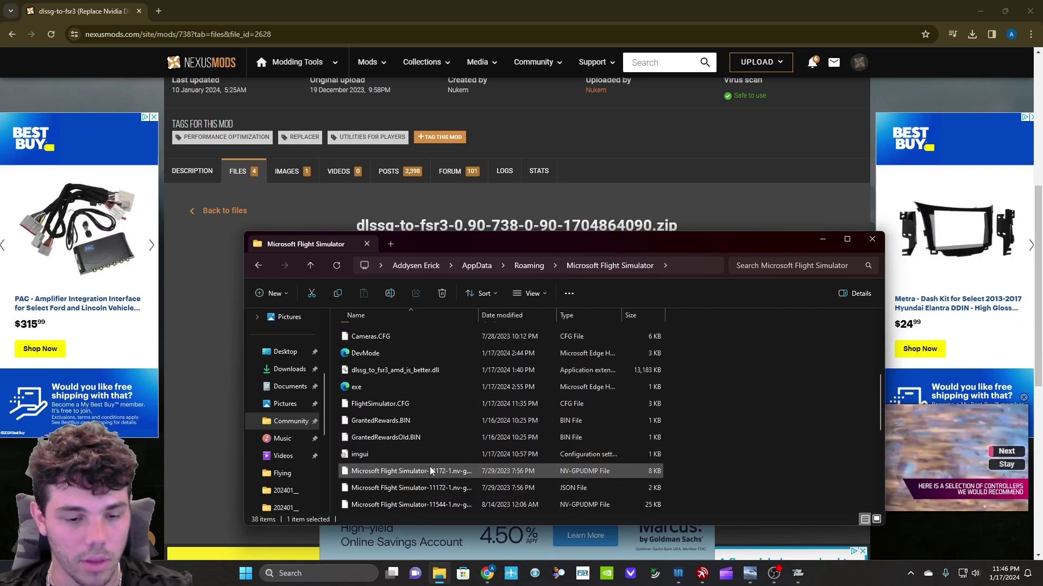
scroll(451, 429, "up", 2)
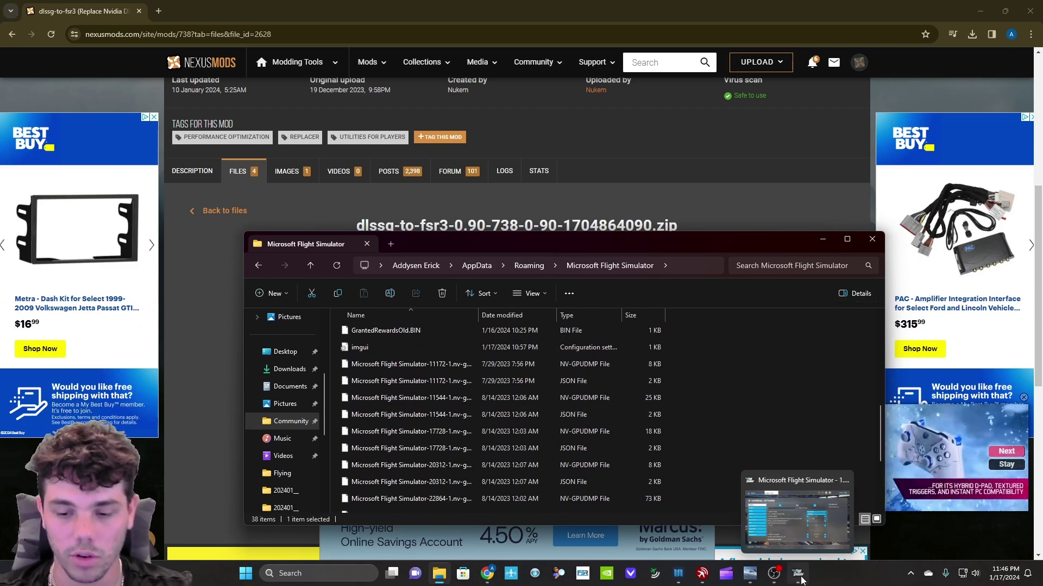
Switch to Microsoft Flight Simulator and examine its graphics options
left_click(750, 573)
left_click(796, 574)
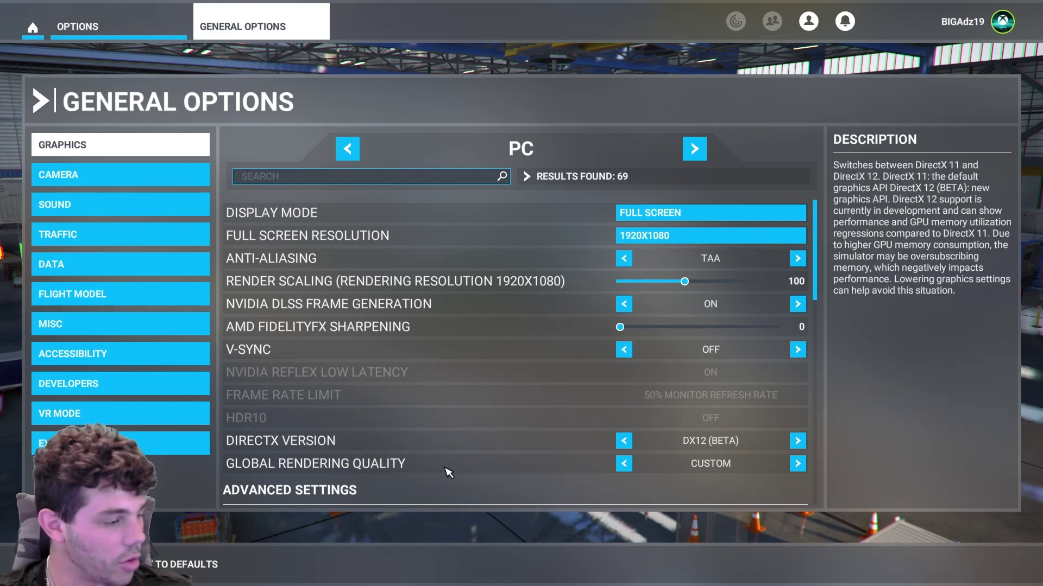
Check Hardware-accelerated GPU scheduling in the Windows default graphics settings, and move the Settings window clear of the simulator's frame generation option
mouse_move(294, 584)
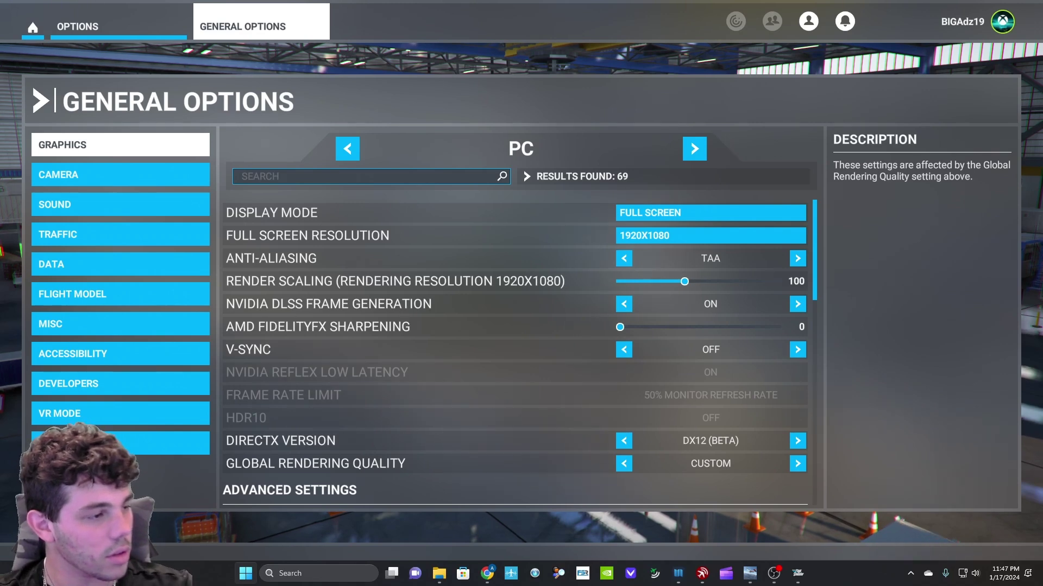
key("super+i")
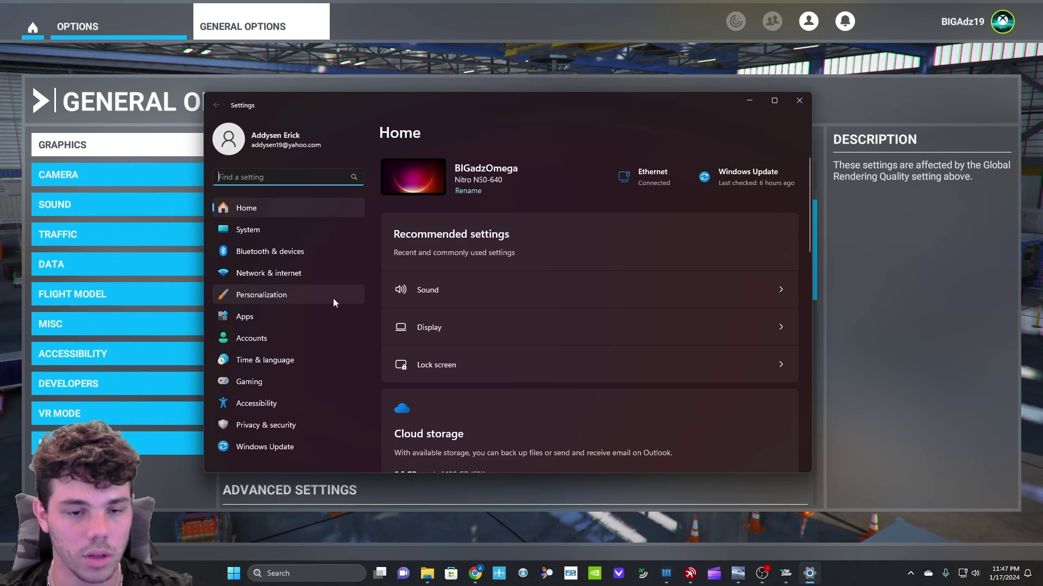
left_click(461, 328)
scroll(506, 352, "down", 10)
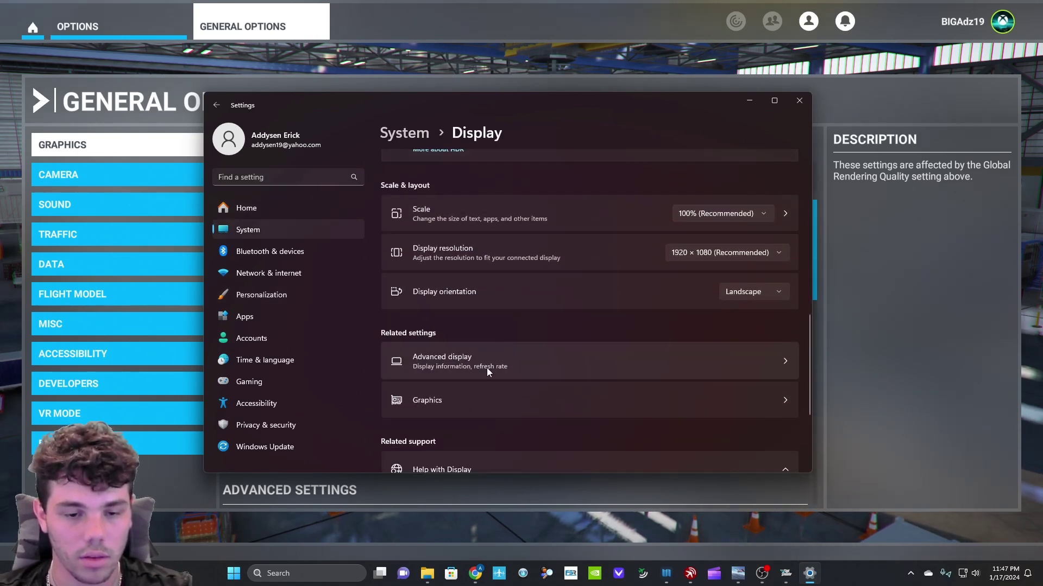
left_click(471, 402)
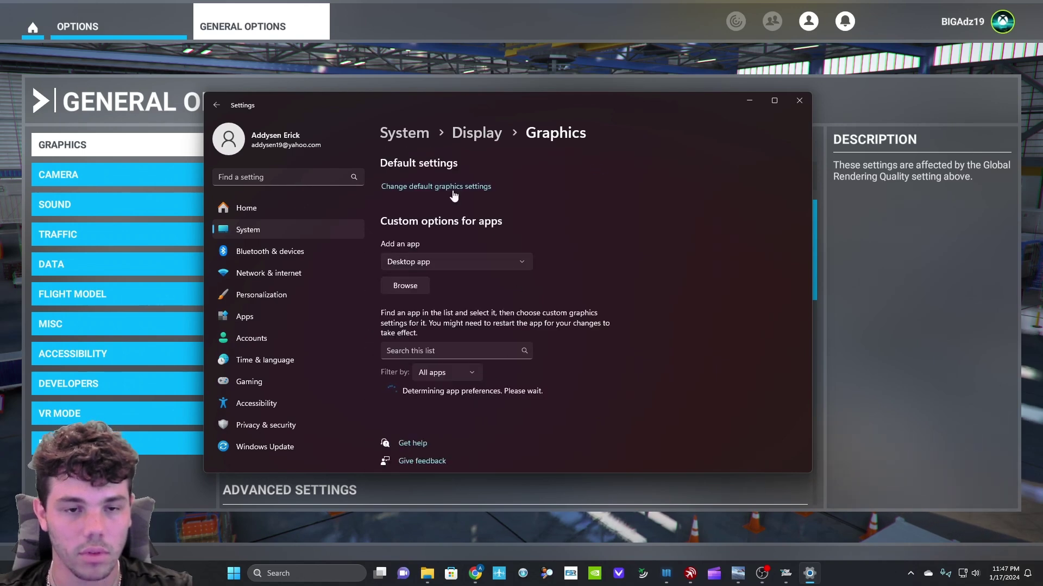
left_click(452, 188)
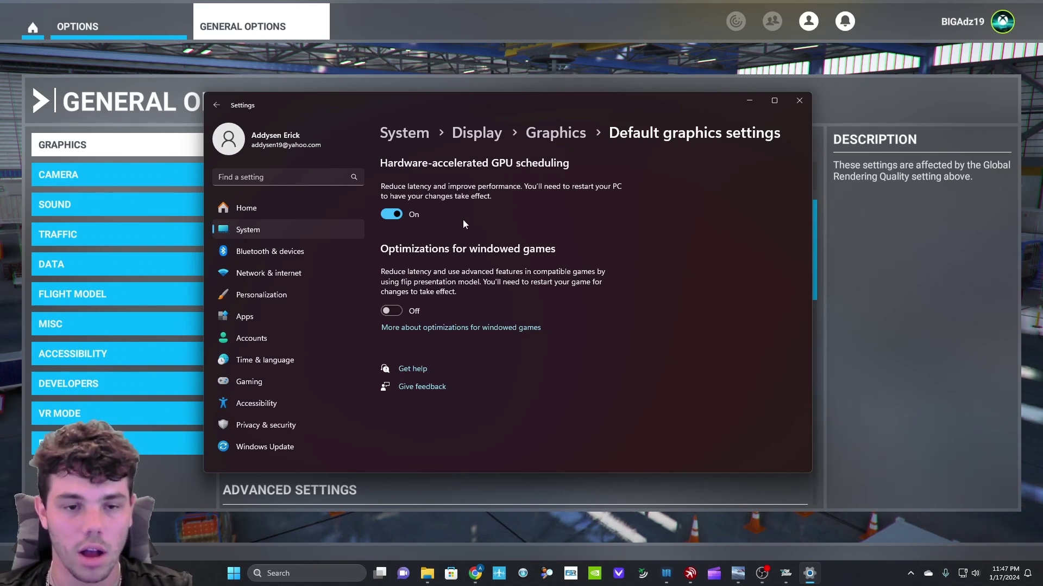
left_click_drag(602, 101, 557, 393)
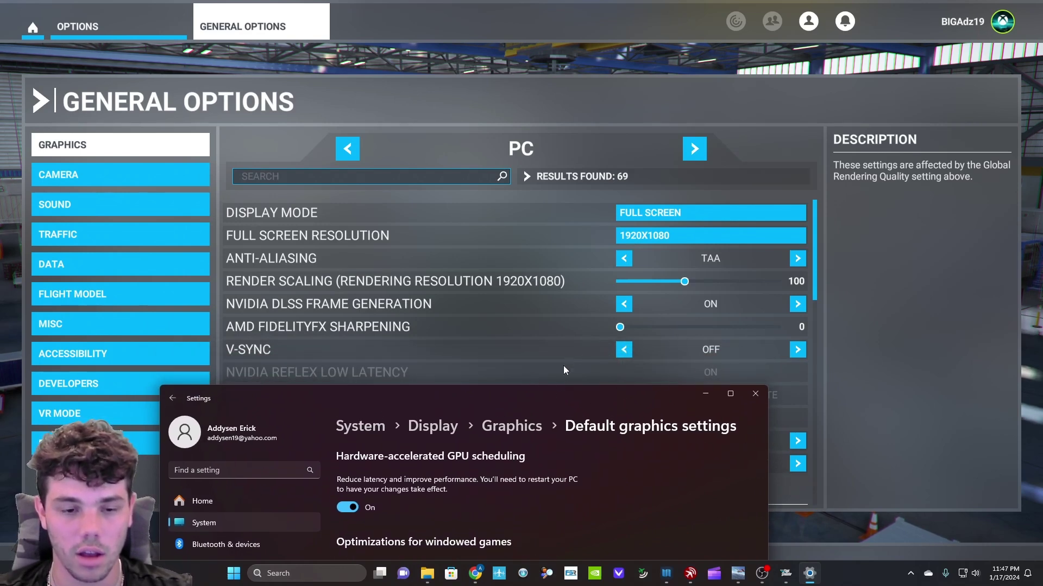
Reopen the downloaded dlssg-to-fsr3 archive in File Explorer and place its window below the simulator's DLSS frame generation option
left_click(427, 574)
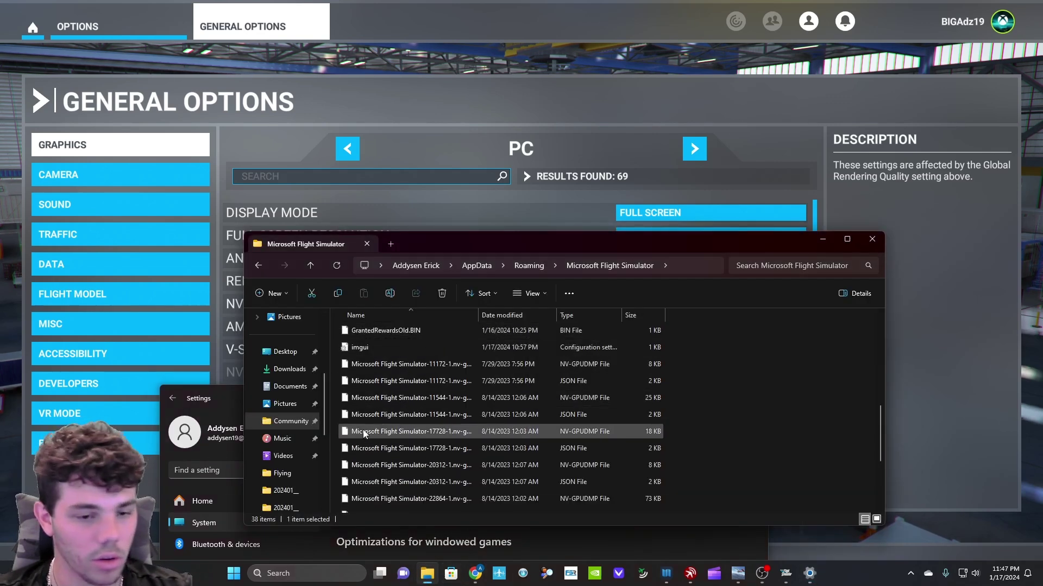
left_click(289, 370)
double_click(398, 348)
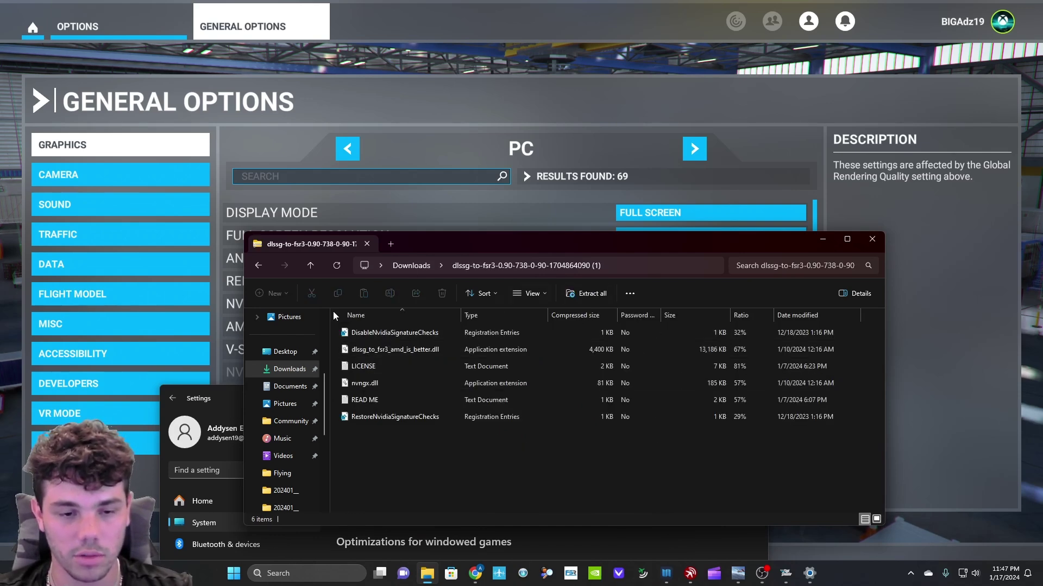
left_click_drag(464, 251, 446, 395)
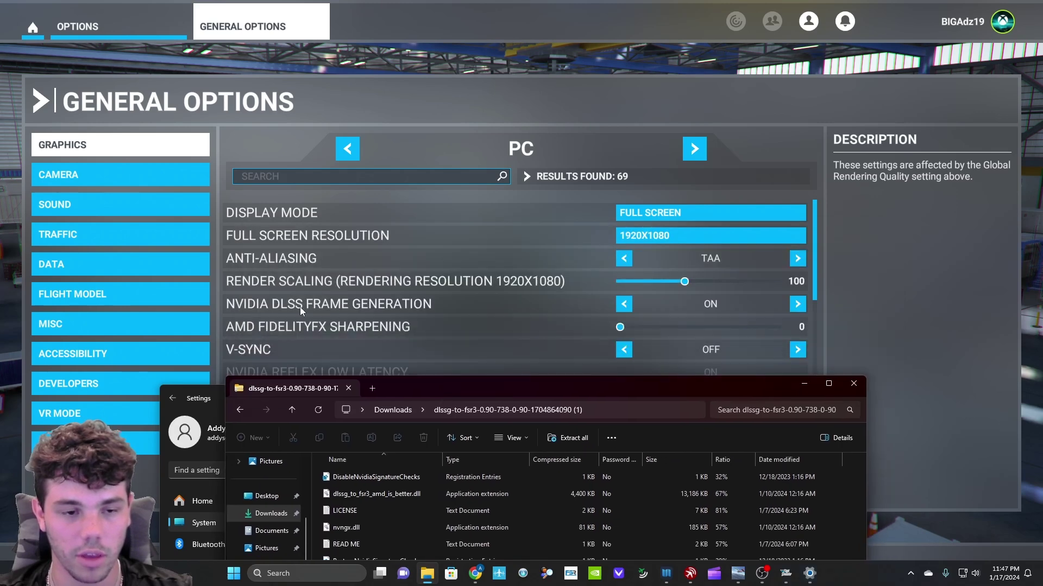
Bring the archive window back over the simulator, look over its files, and close it
left_click(526, 279)
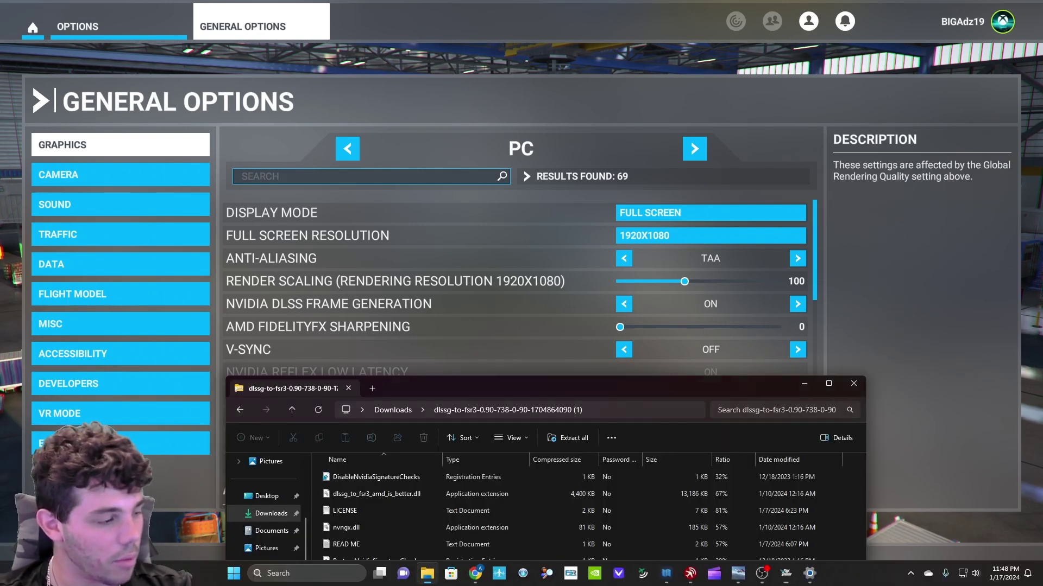
key("alt+Tab")
left_click_drag(488, 386, 497, 254)
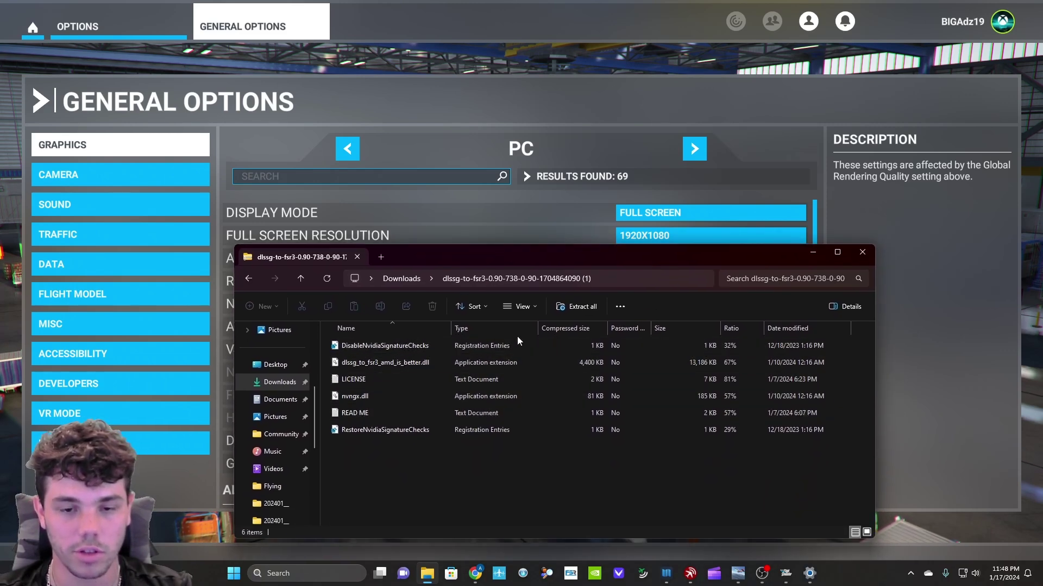
left_click(862, 254)
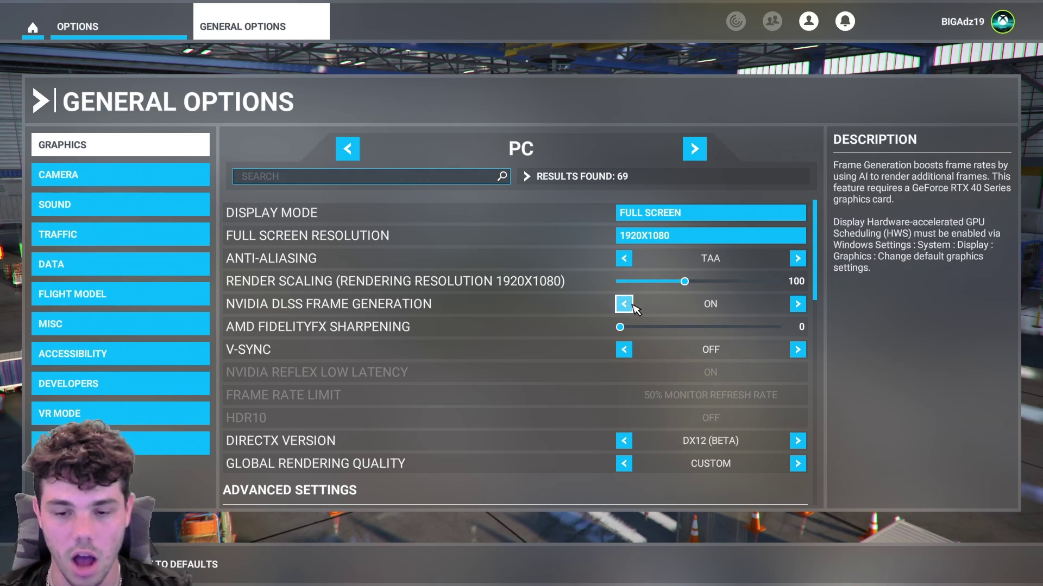
Set Terrain Level of Detail to 100 in the simulator's advanced graphics settings
left_click_drag(814, 295, 823, 338)
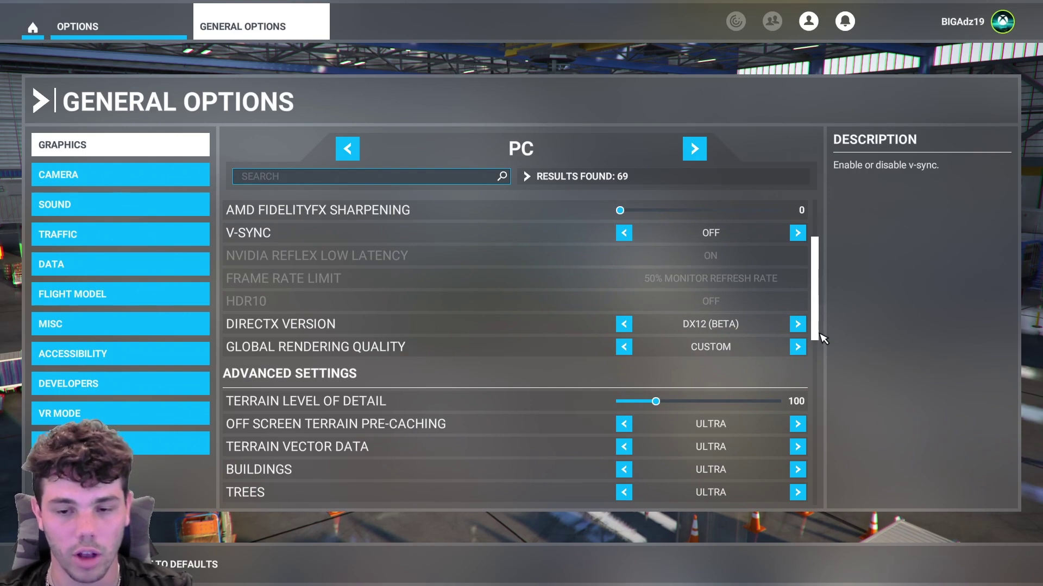
left_click_drag(821, 337, 815, 360)
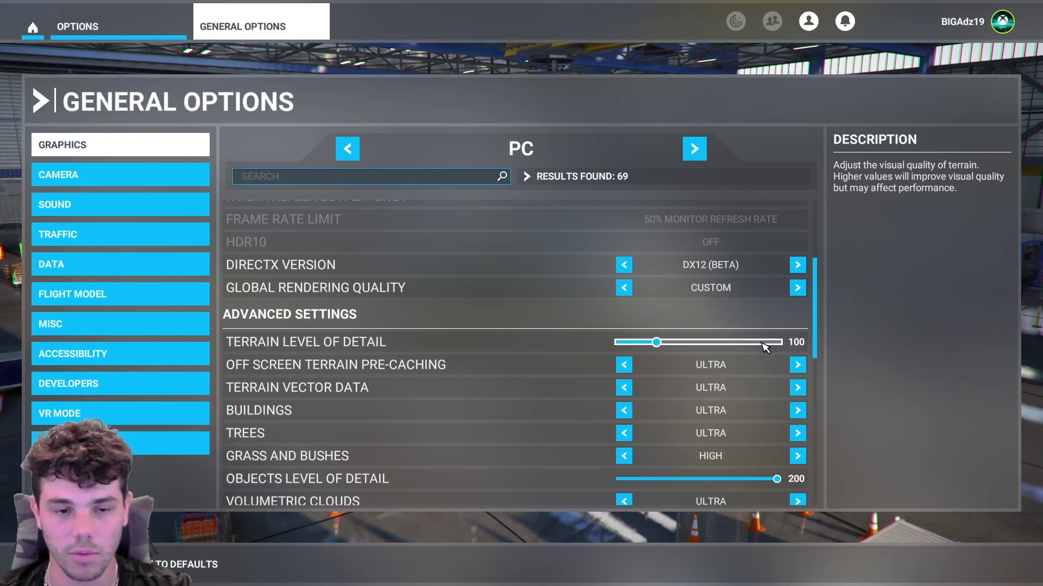
left_click_drag(762, 348, 660, 357)
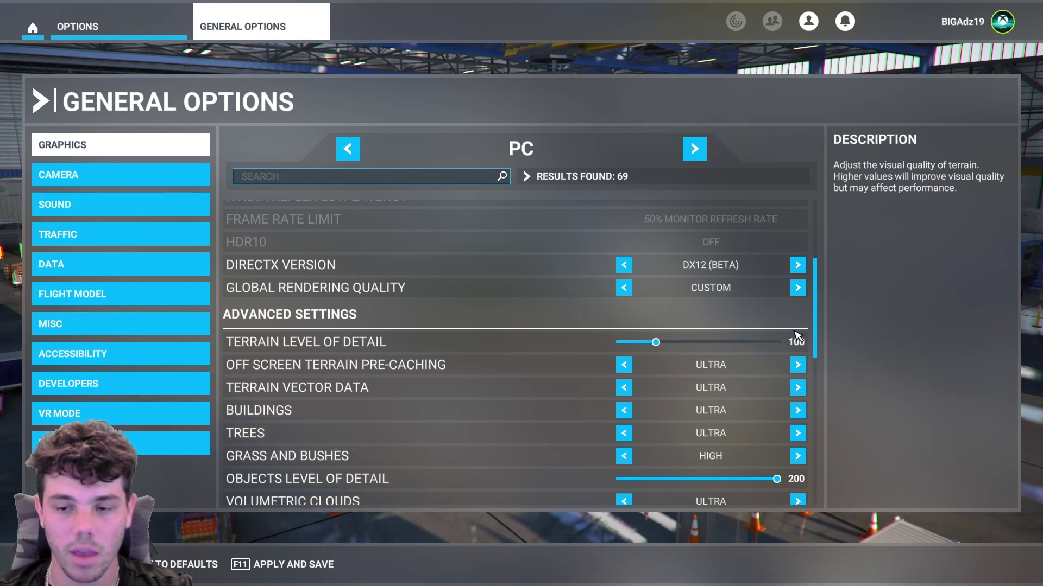
scroll(822, 257, "up", 4)
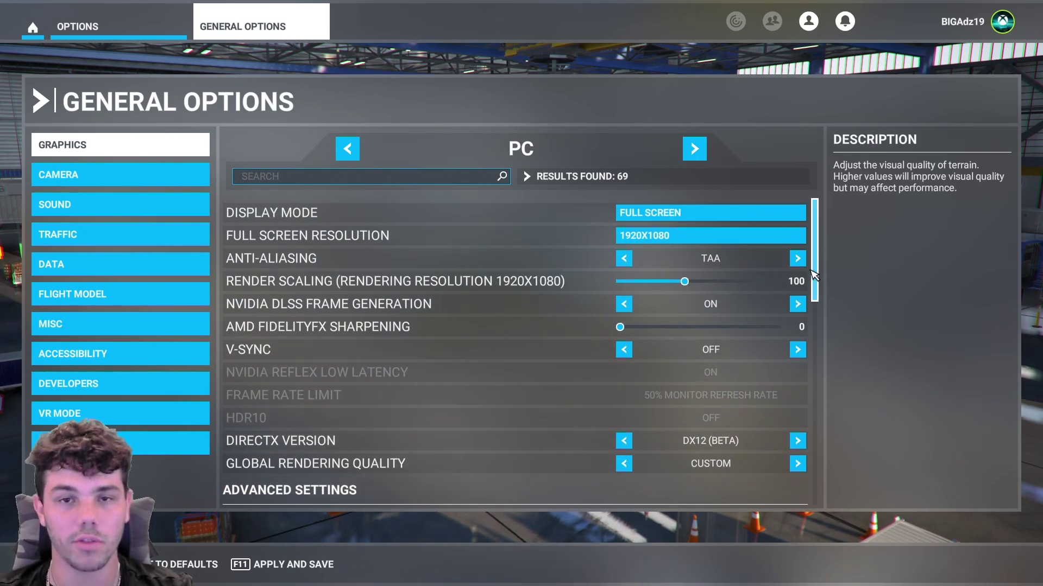